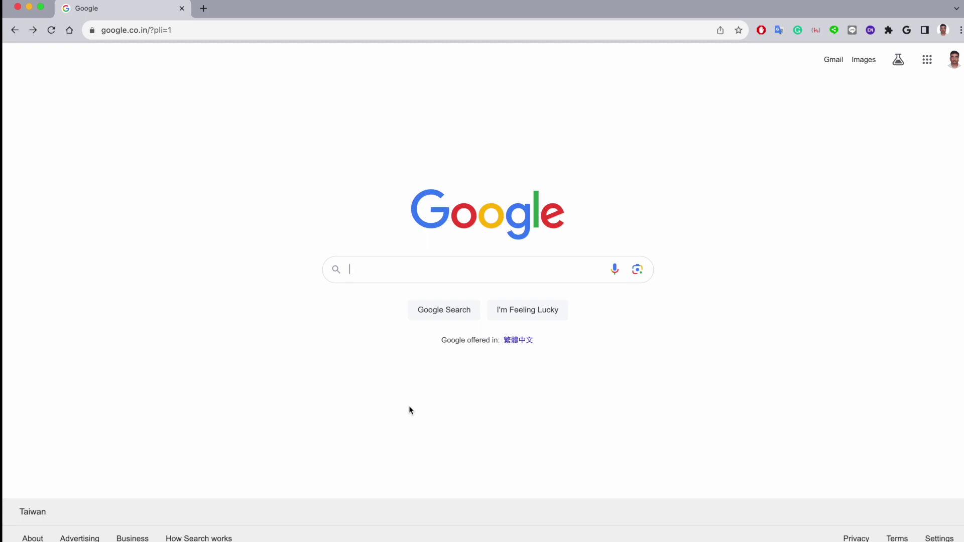
Search Google for 'crystallography open database' and open the COD home page.
left_click(385, 269)
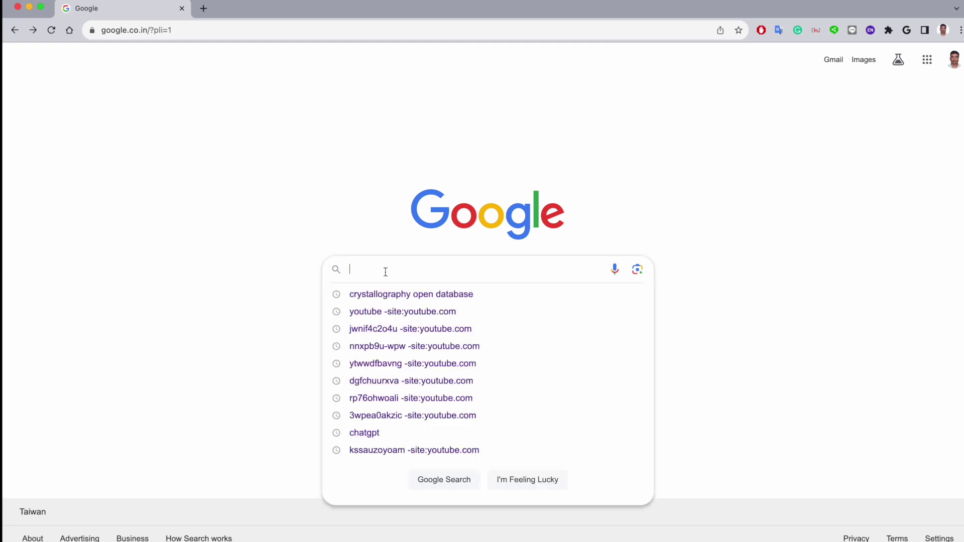
left_click(387, 295)
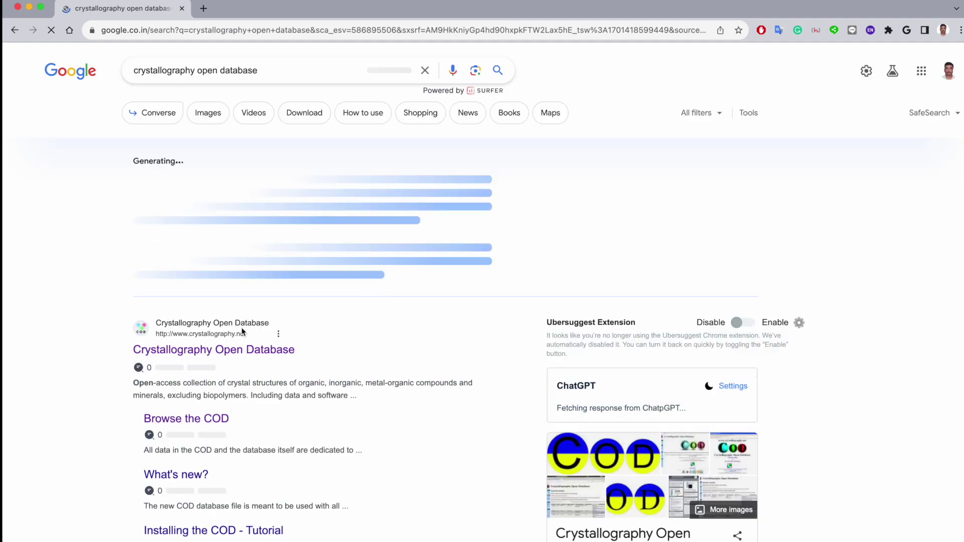
left_click(225, 351)
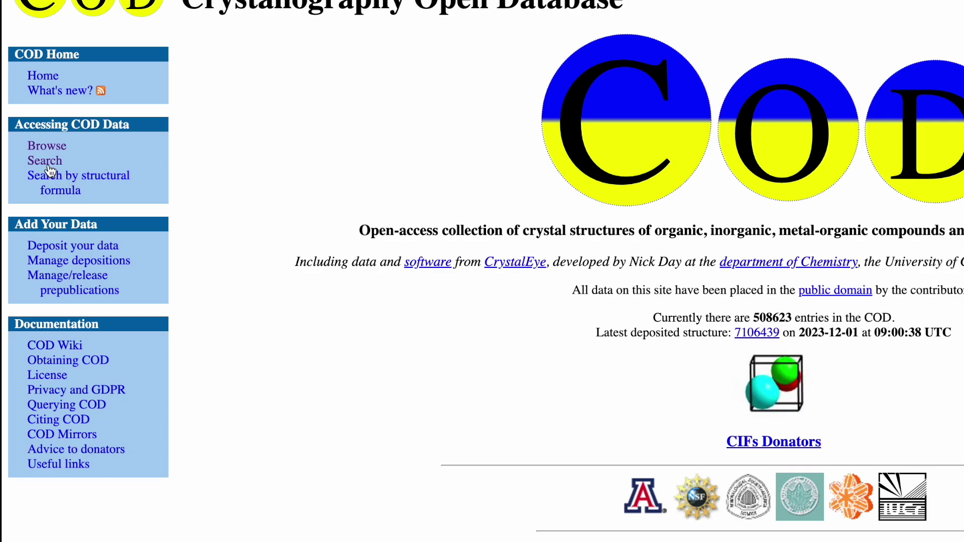
On the COD search form, enter Cd, W and O as the three elements.
left_click(52, 165)
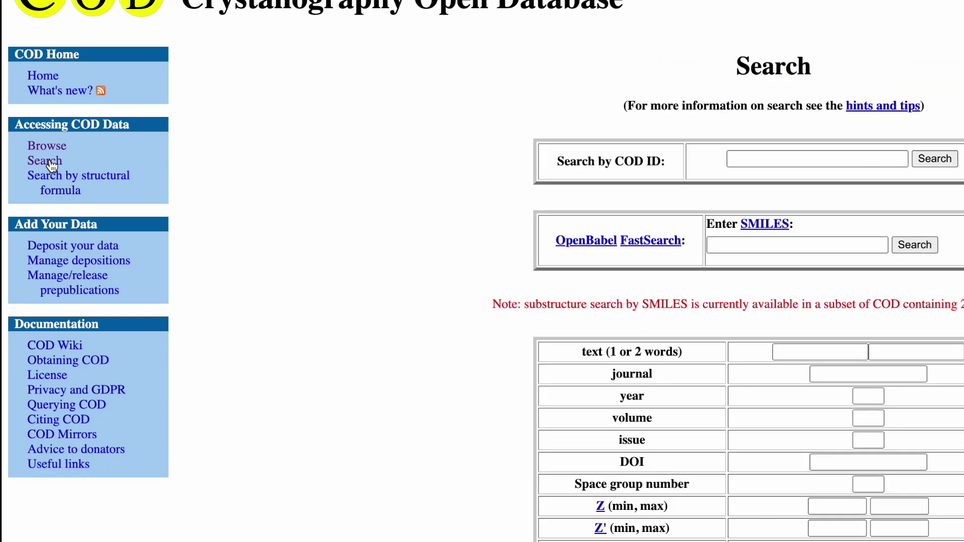
scroll(274, 232, "down", 2)
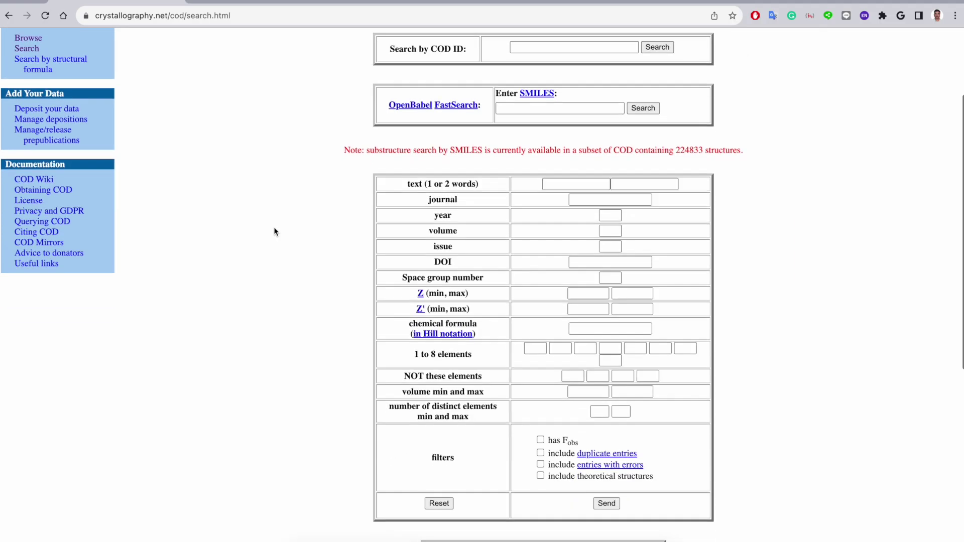
scroll(274, 231, "up", 2)
scroll(275, 231, "down", 3)
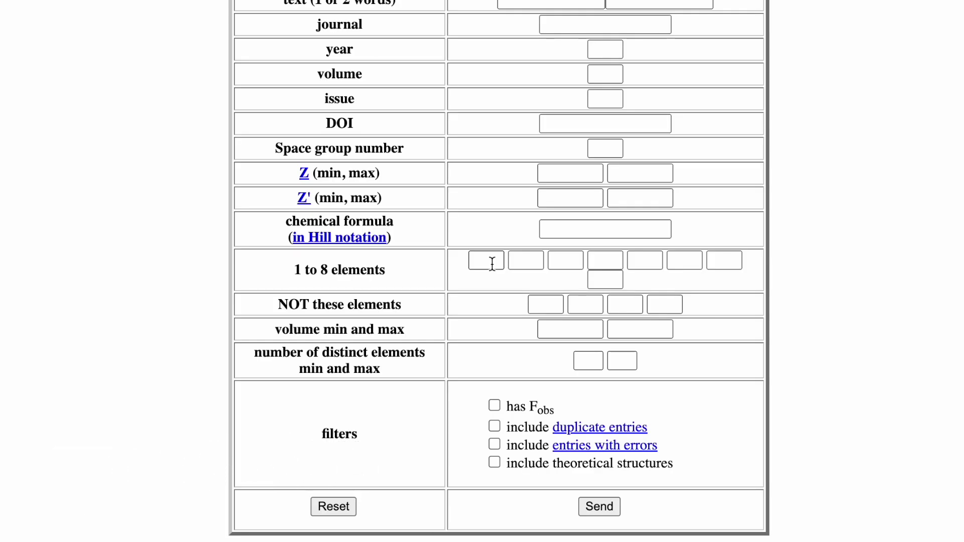
left_click(492, 264)
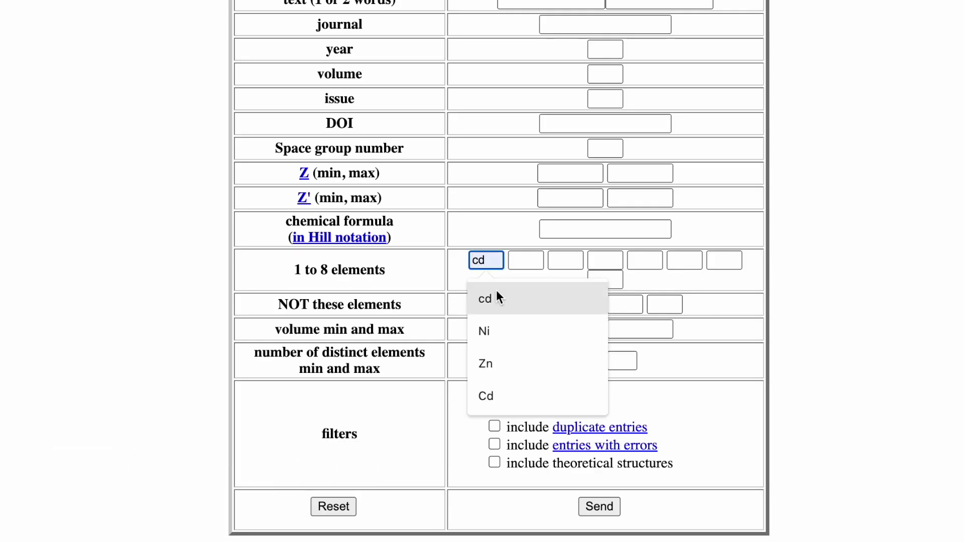
left_click(496, 290)
left_click(535, 261)
left_click(542, 296)
left_click(565, 260)
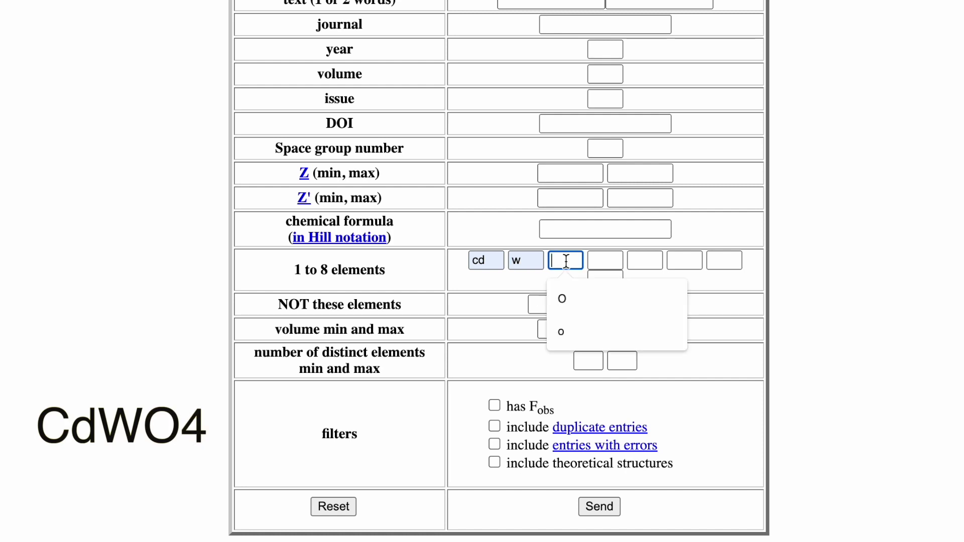
left_click(563, 292)
Set both minimum and maximum distinct elements to 3.
scroll(522, 297, "down", 2)
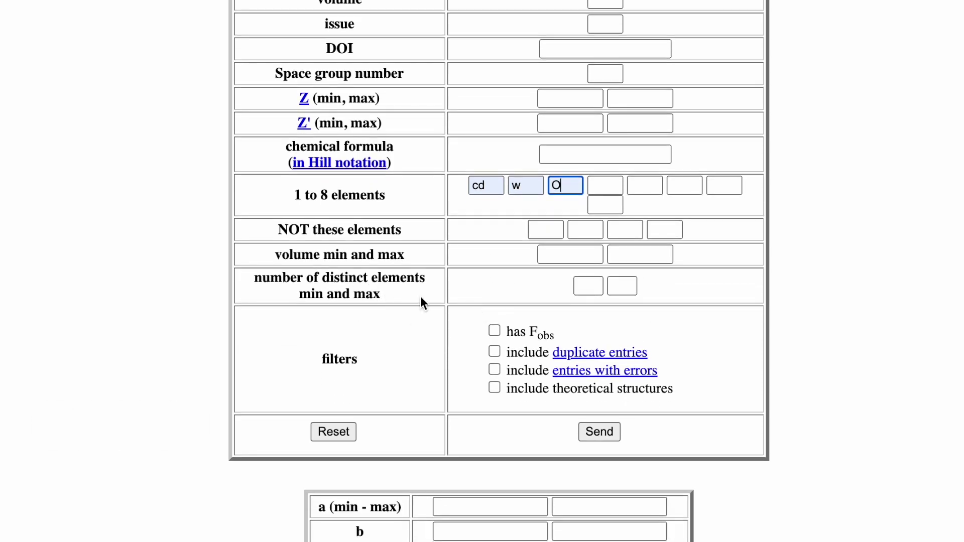
left_click(587, 286)
left_click(595, 321)
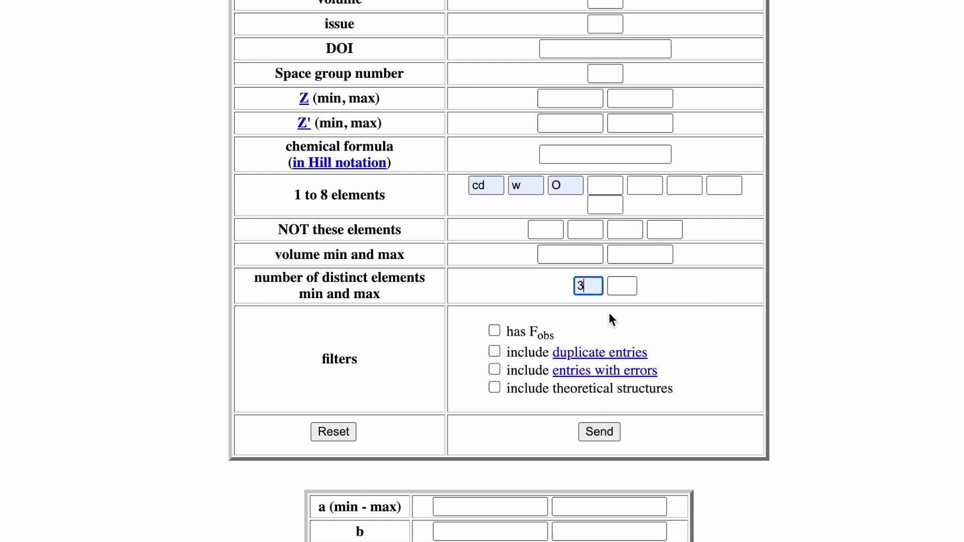
left_click(622, 287)
left_click(624, 323)
scroll(704, 315, "down", 2)
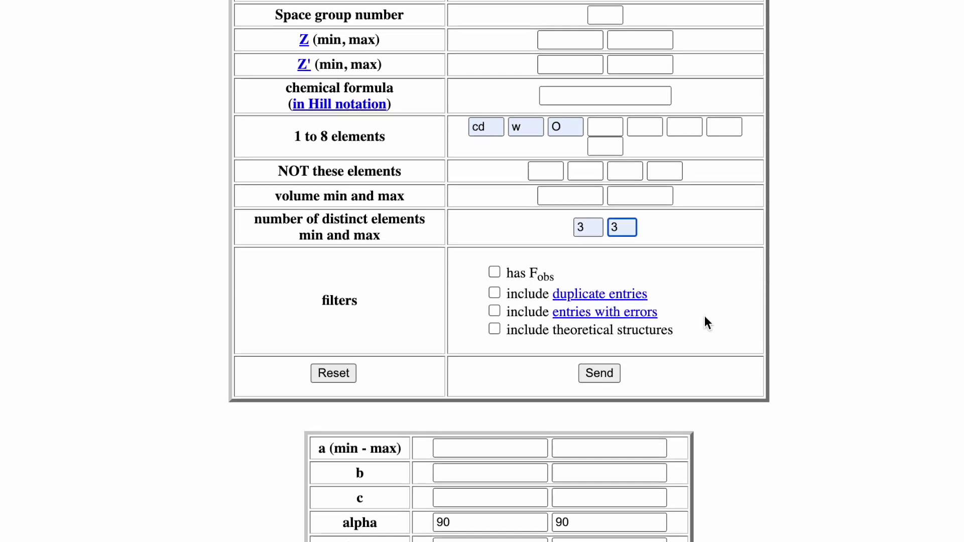
Run the Cd-W-O search and download the CIFs for entries 1001751 and 1001799.
left_click(599, 357)
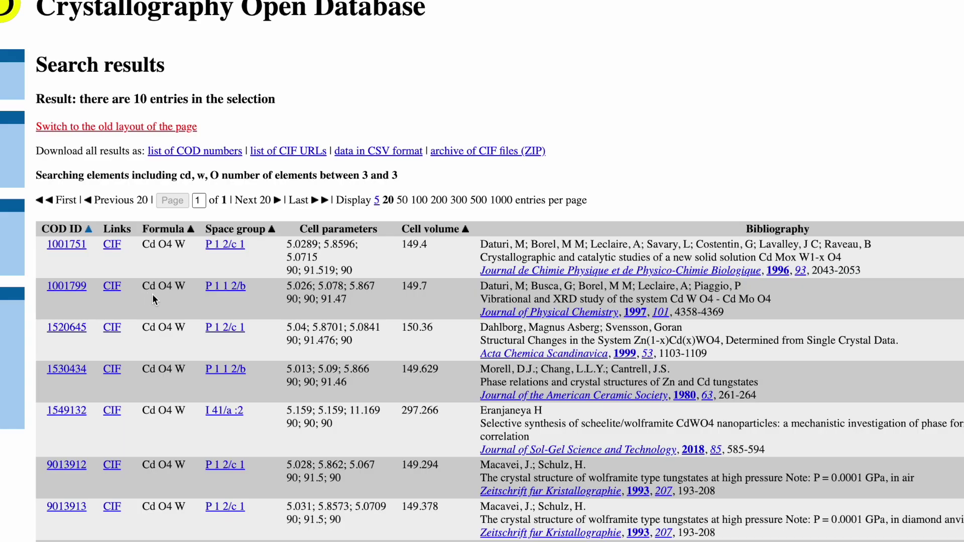
scroll(251, 357, "down", 3)
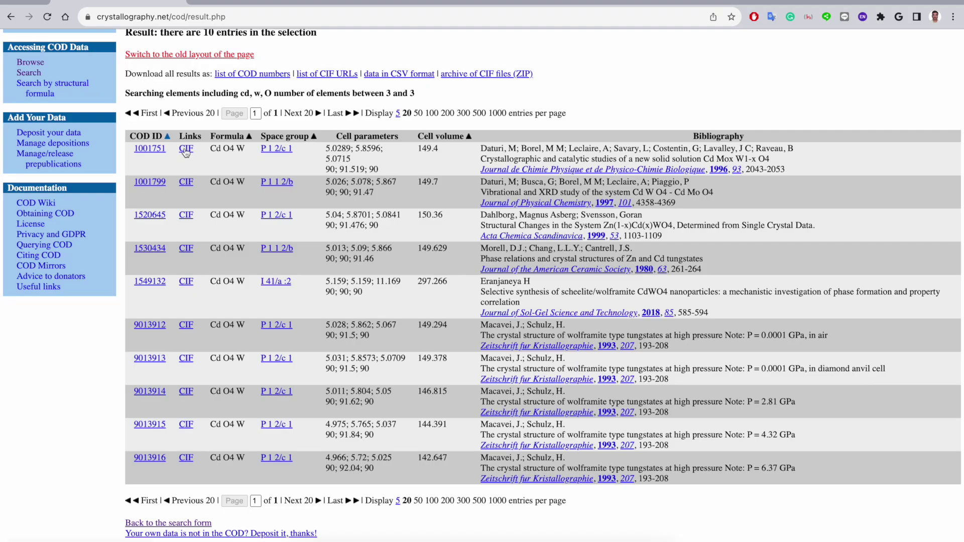
left_click(185, 149)
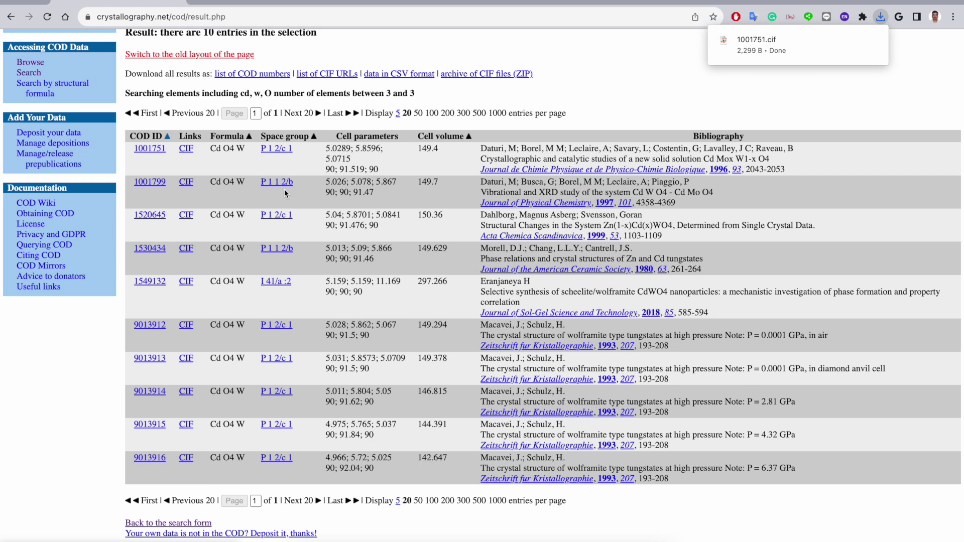
left_click(188, 186)
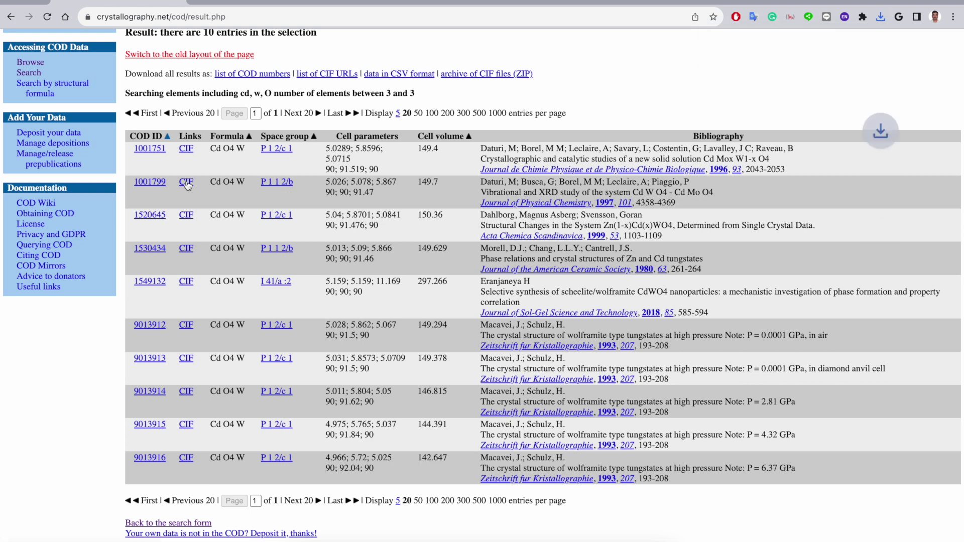
scroll(287, 189, "down", 1)
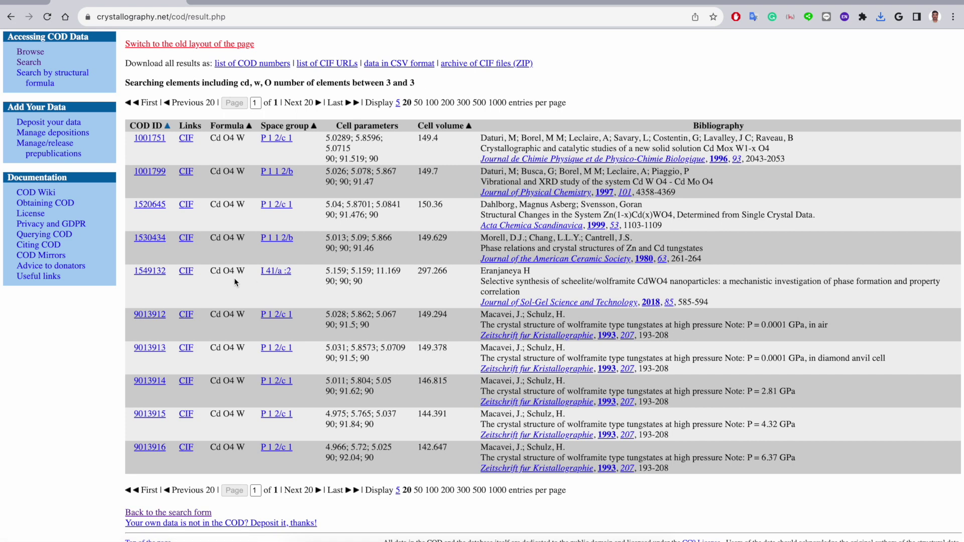
Download the CIF for entry 1549132 and locate it in the Downloads folder.
left_click(186, 271)
left_click(678, 532)
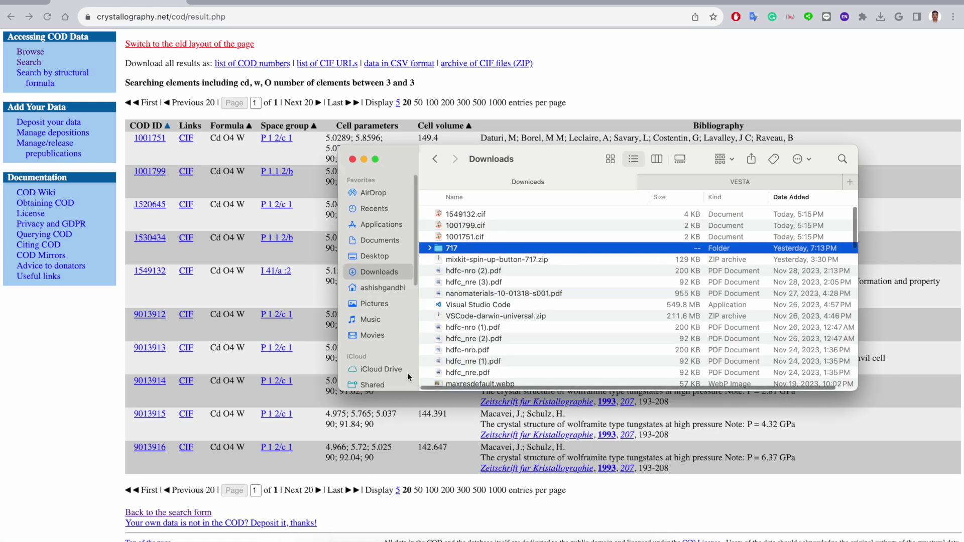
left_click(480, 223)
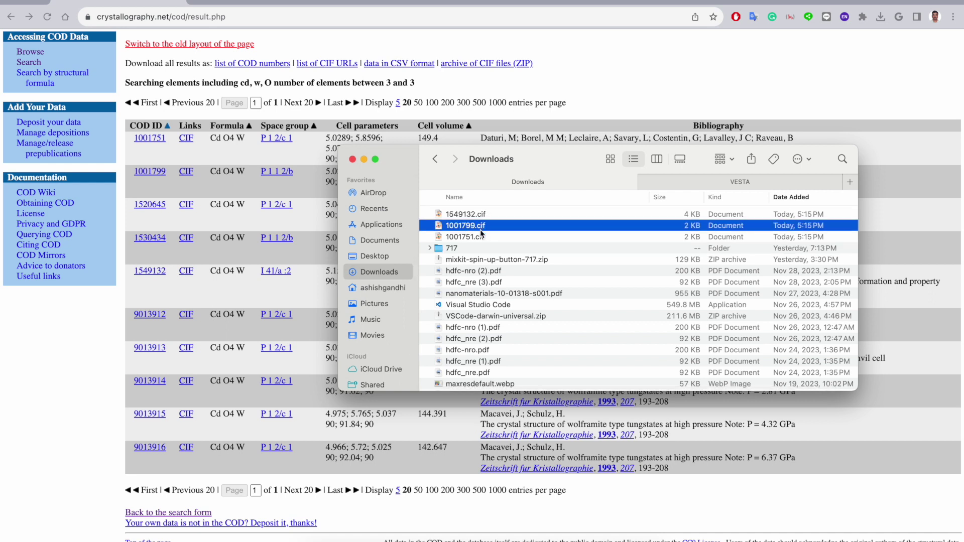
left_click(474, 215)
Rename the three CIF files to a.cif, b.cif and c.cif, then launch VESTA.
left_click(467, 214)
type("a")
key("Tab")
type("b")
key("Tab")
type("c")
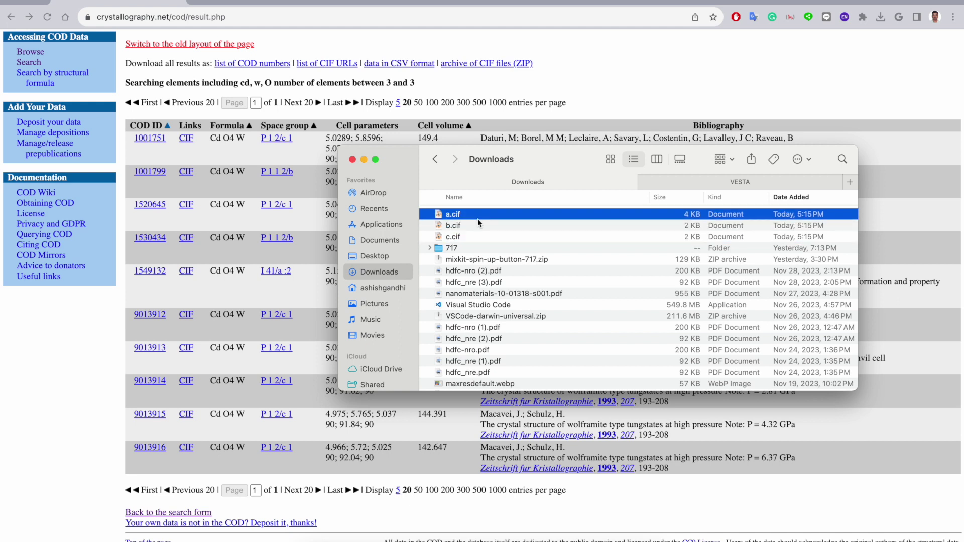
left_click(701, 178)
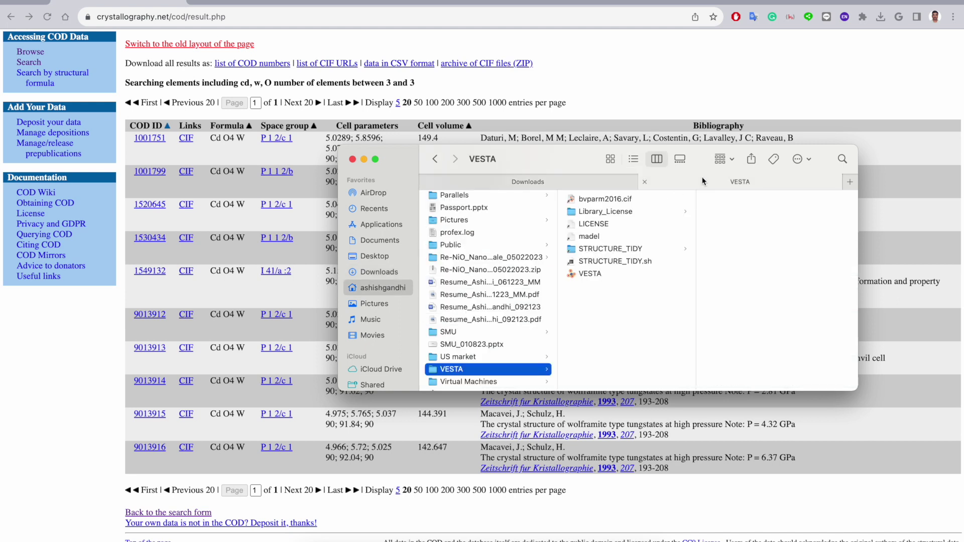
double_click(596, 274)
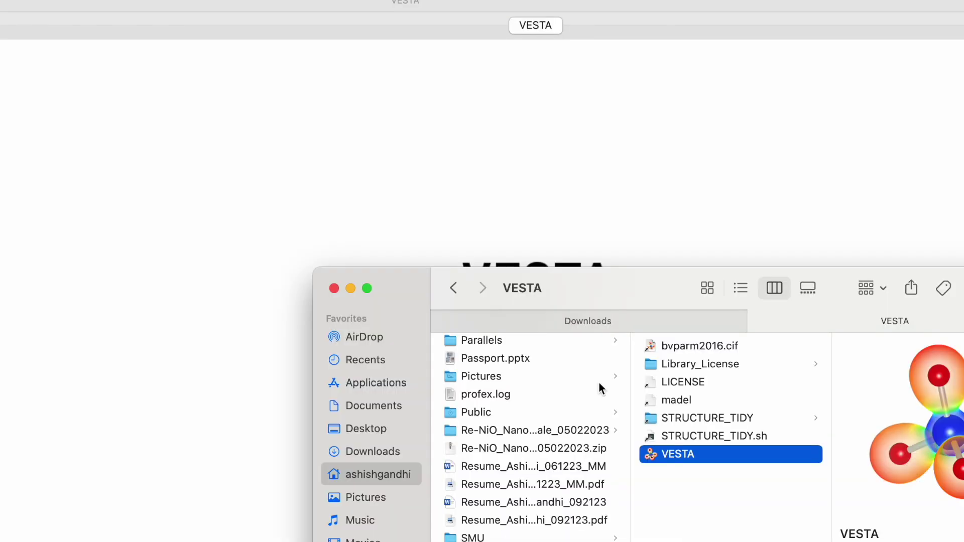
Drag a.cif, b.cif and c.cif into VESTA and check each file's tab.
left_click(510, 183)
left_click_drag(483, 387, 402, 166)
left_click(852, 108)
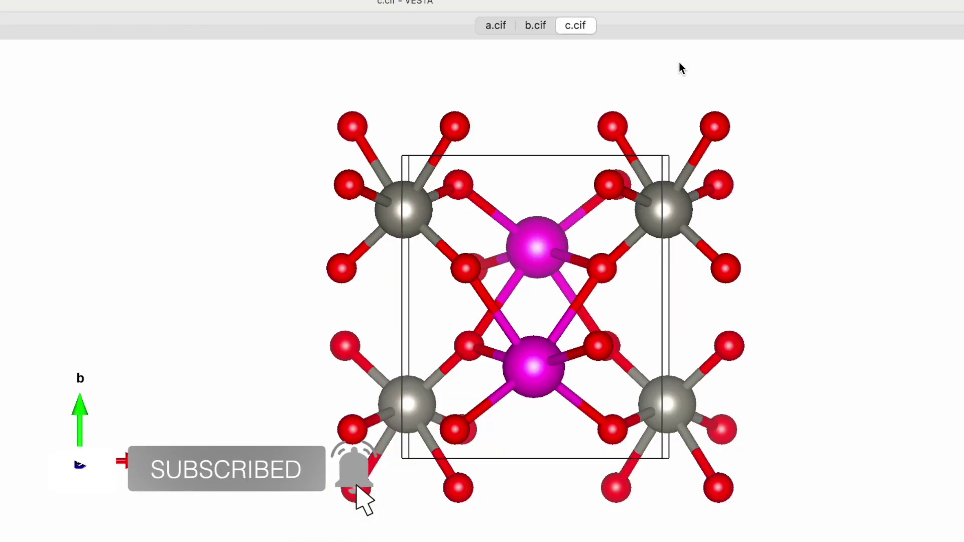
left_click(497, 26)
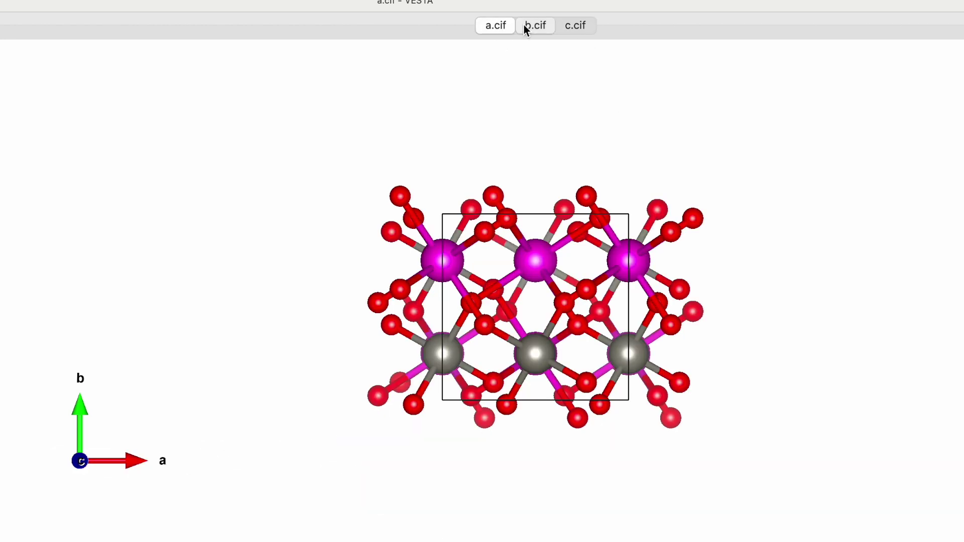
left_click(528, 25)
left_click(576, 26)
left_click(496, 26)
Rotate the a.cif, b.cif and c.cif structures to oblique views.
left_click_drag(565, 259, 551, 168)
left_click(536, 26)
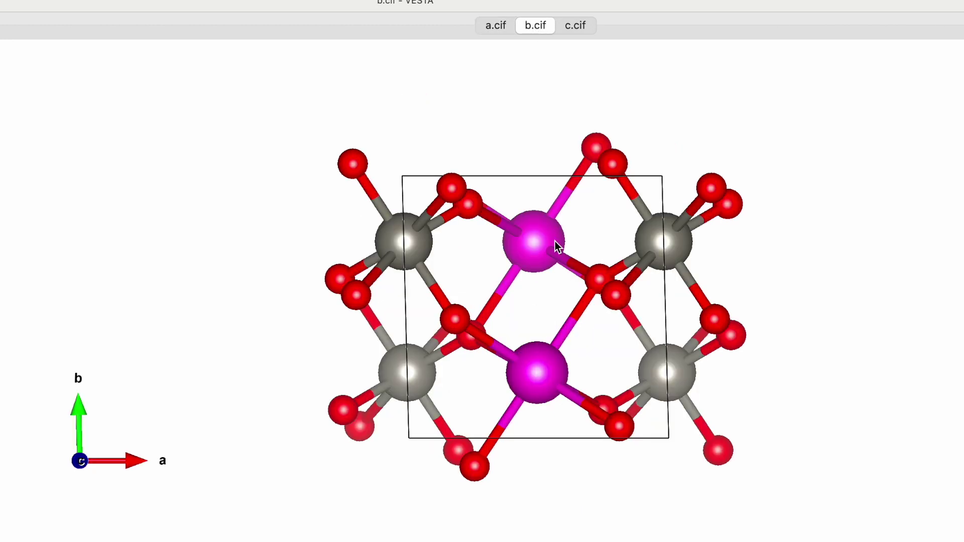
left_click_drag(555, 243, 576, 134)
left_click(571, 26)
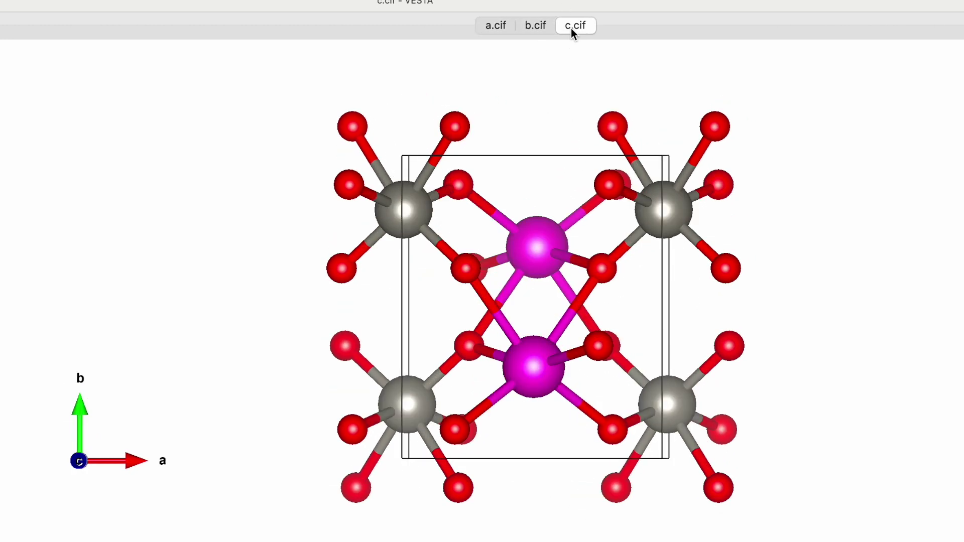
left_click_drag(584, 263, 611, 102)
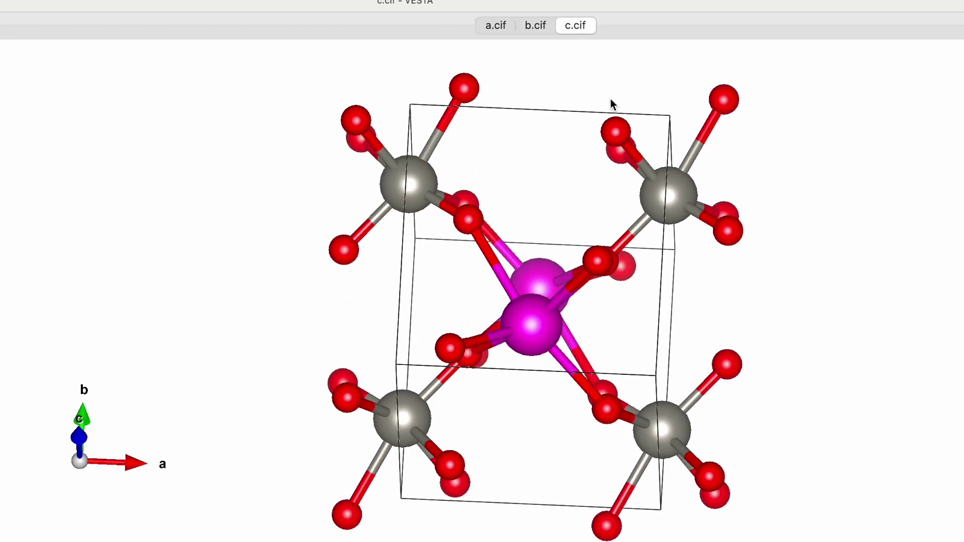
left_click(495, 25)
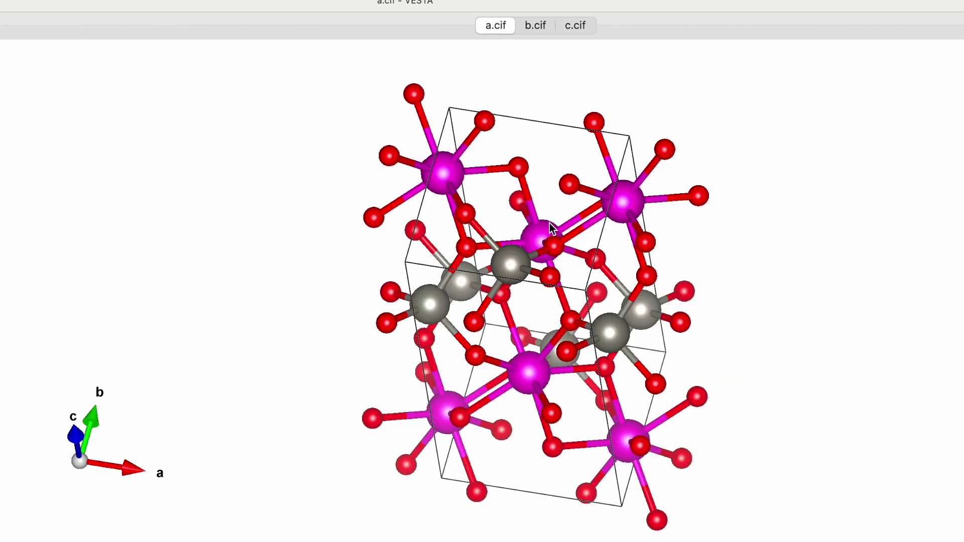
left_click_drag(550, 222, 583, 224)
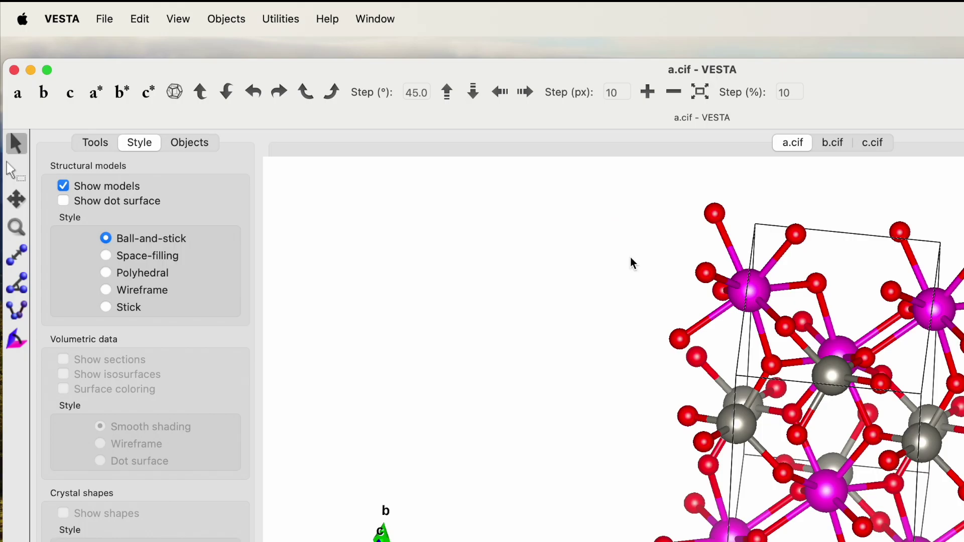
Set up the a.cif powder diffraction simulation with one 1.54059 Å wavelength.
left_click(278, 20)
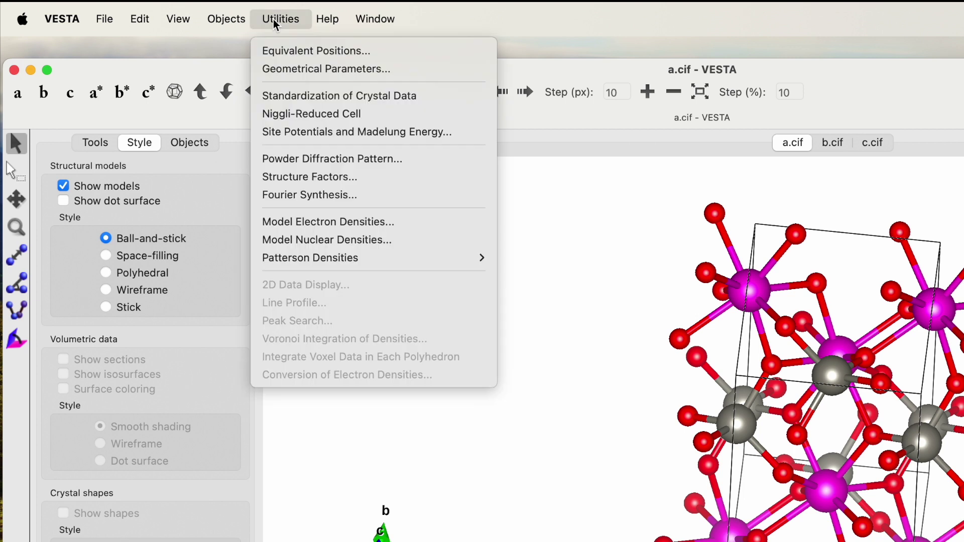
left_click(317, 160)
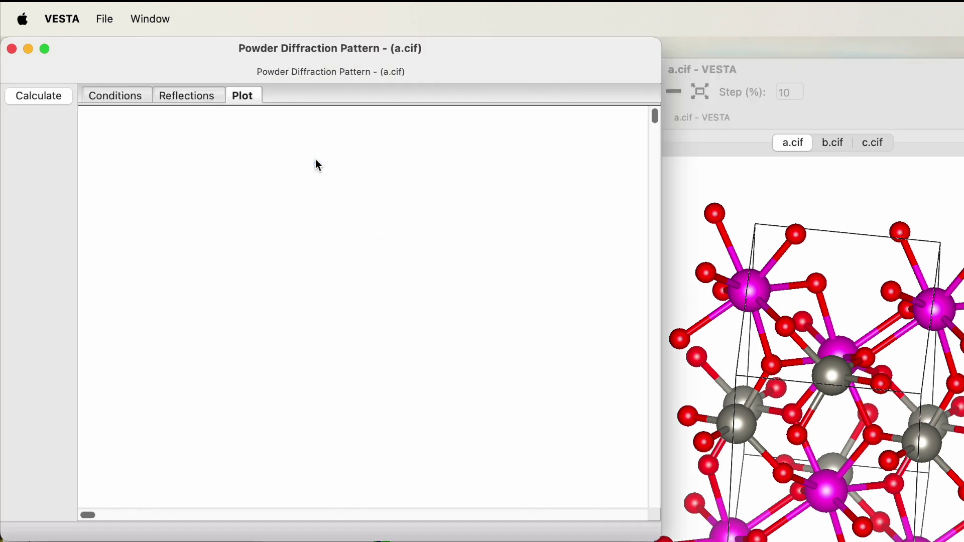
left_click(124, 101)
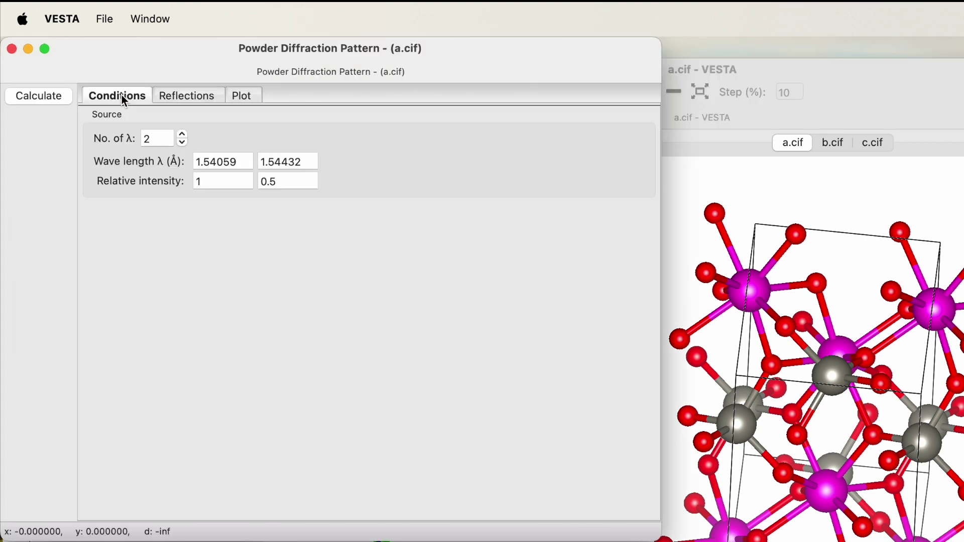
left_click(183, 143)
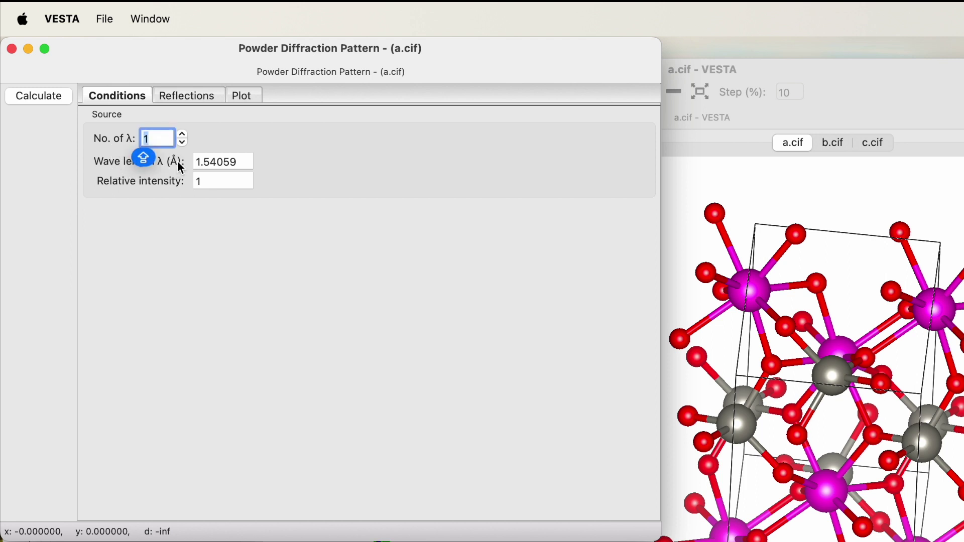
left_click(224, 162)
left_click(222, 253)
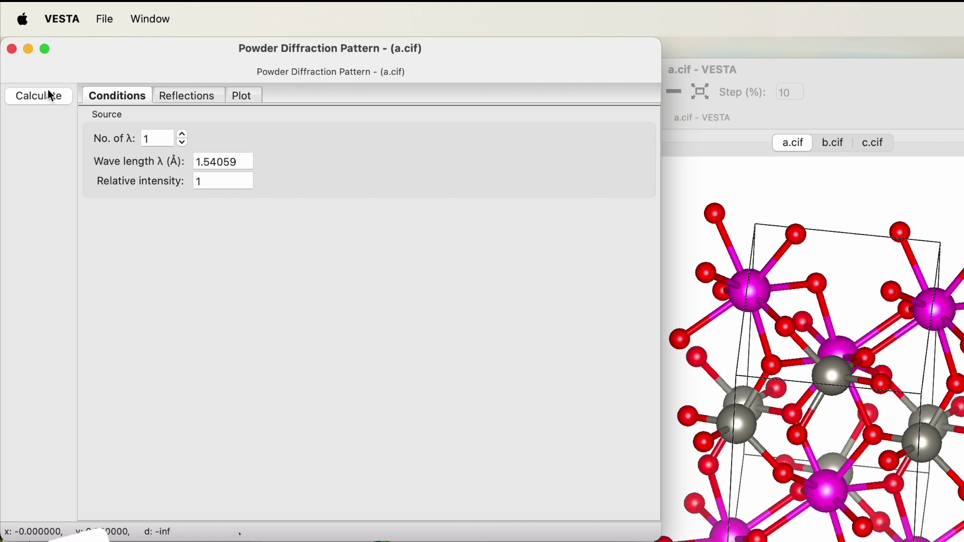
Review the a.cif reflection list and pattern peaking near 29° 2θ, then select b.cif.
left_click(191, 100)
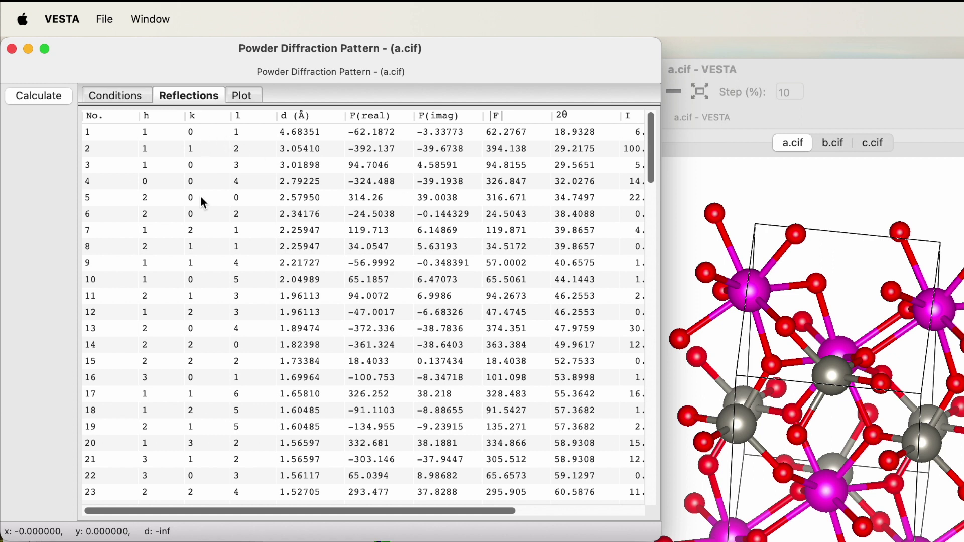
left_click(249, 97)
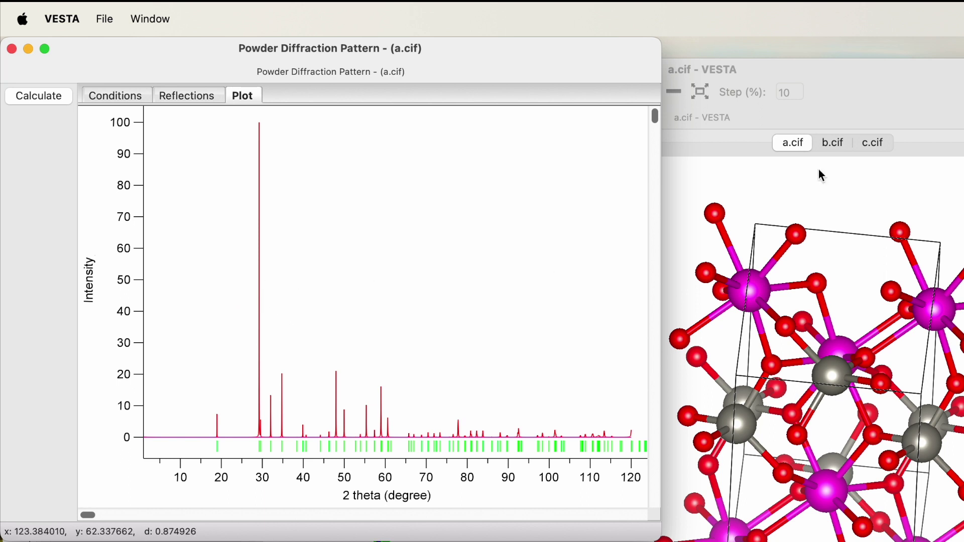
left_click(921, 104)
left_click(834, 145)
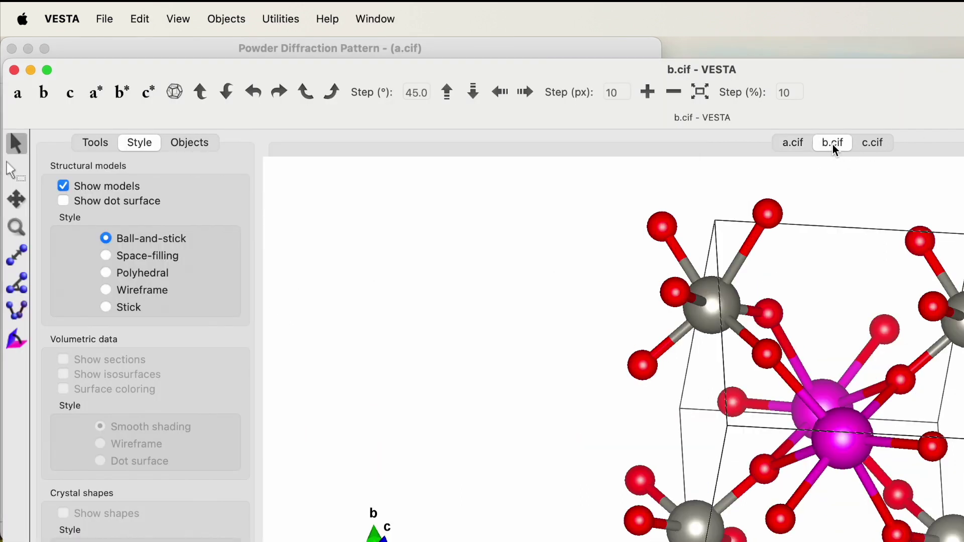
left_click(285, 20)
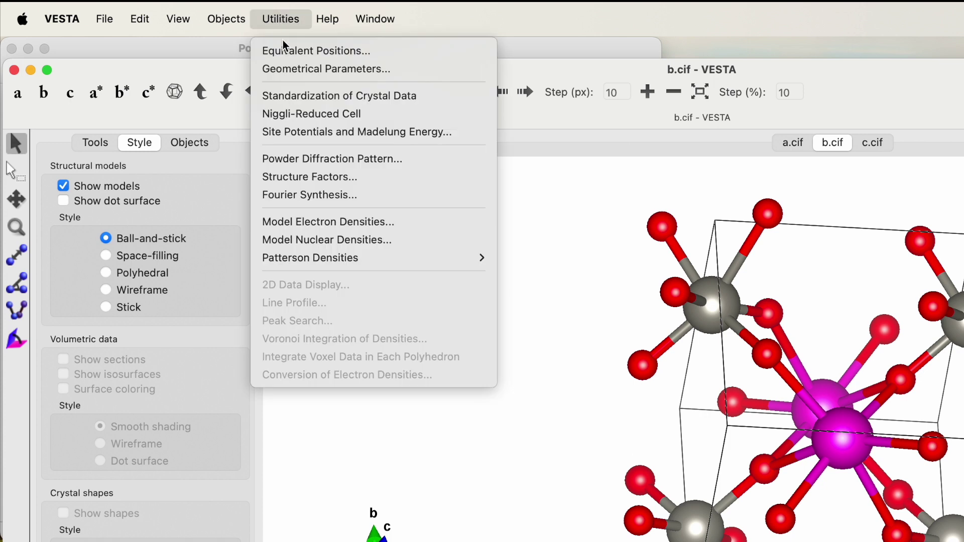
Calculate the b.cif powder pattern with one 1.54059 Å wavelength and view its reflections and plot.
left_click(317, 160)
left_click(125, 96)
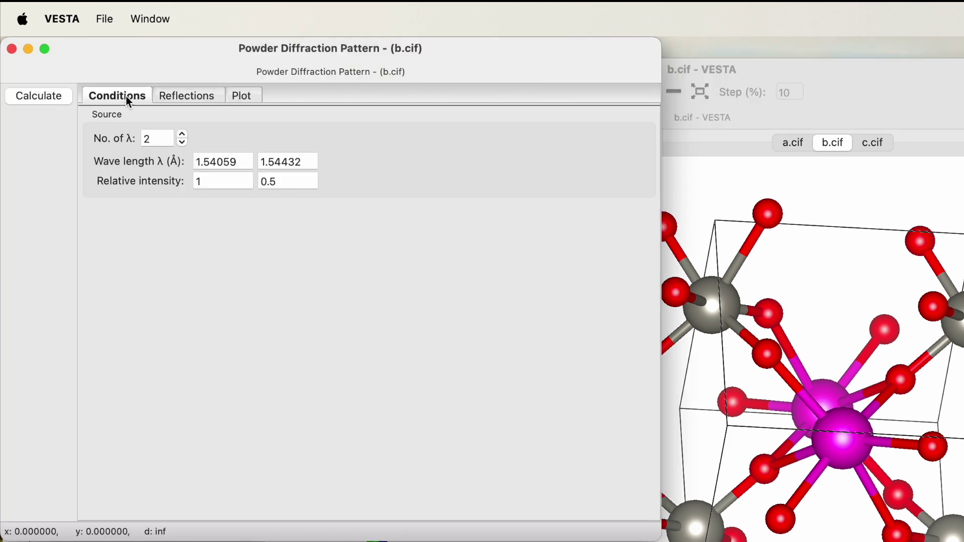
left_click(183, 143)
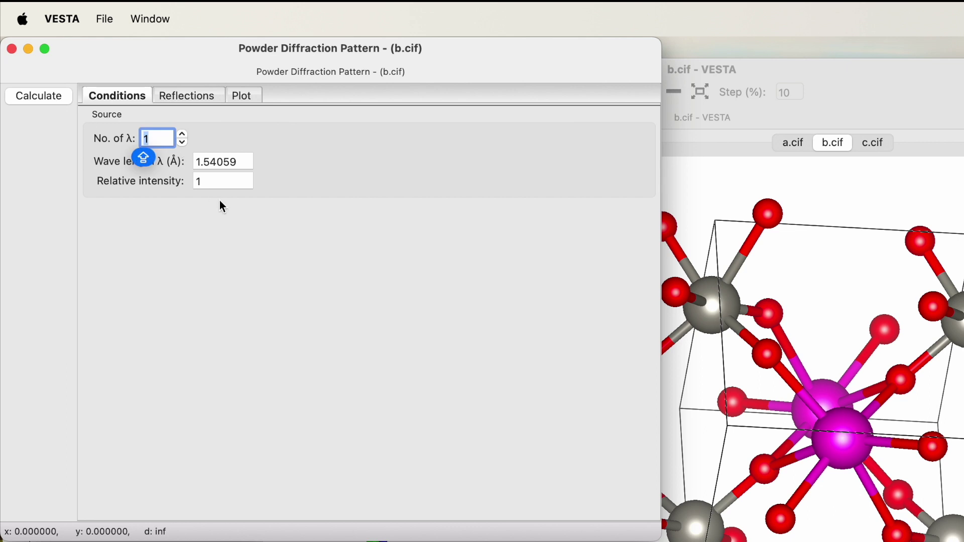
left_click(230, 161)
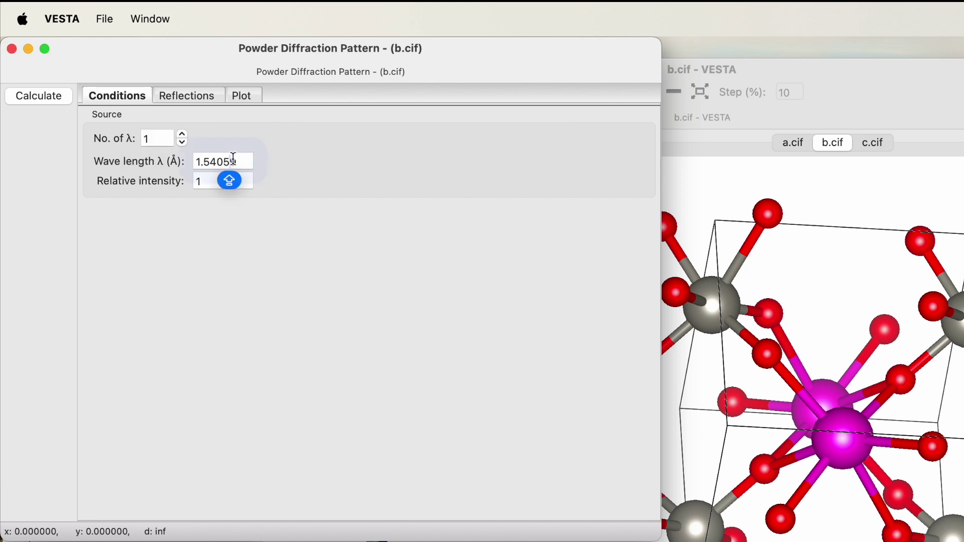
left_click(37, 96)
left_click(197, 100)
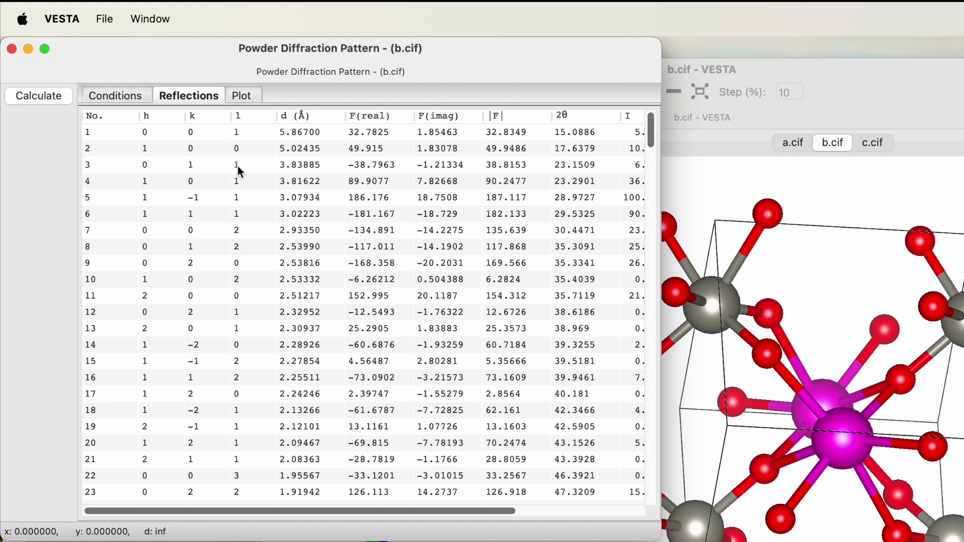
left_click(246, 99)
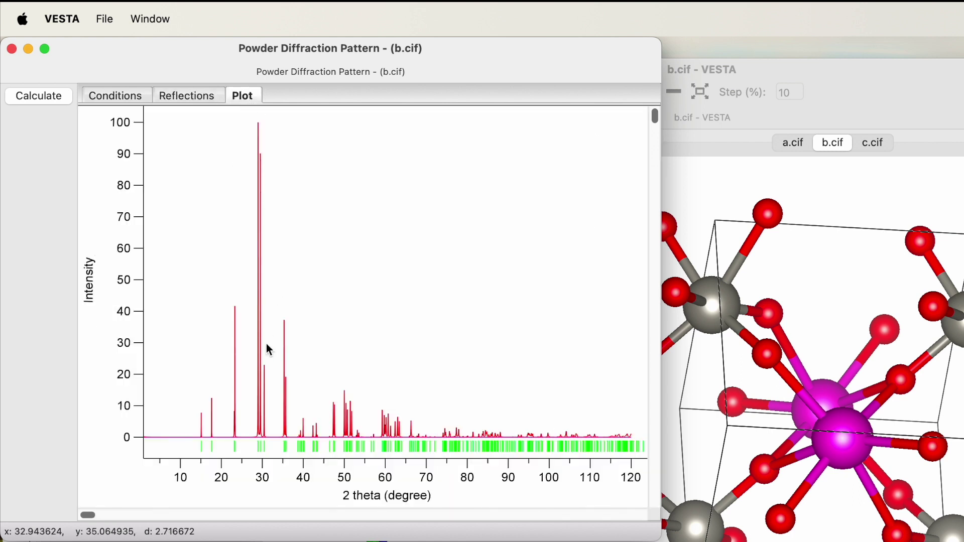
Calculate the c.cif single-wavelength powder pattern, view its reflections and plot, and move it aside.
left_click(931, 113)
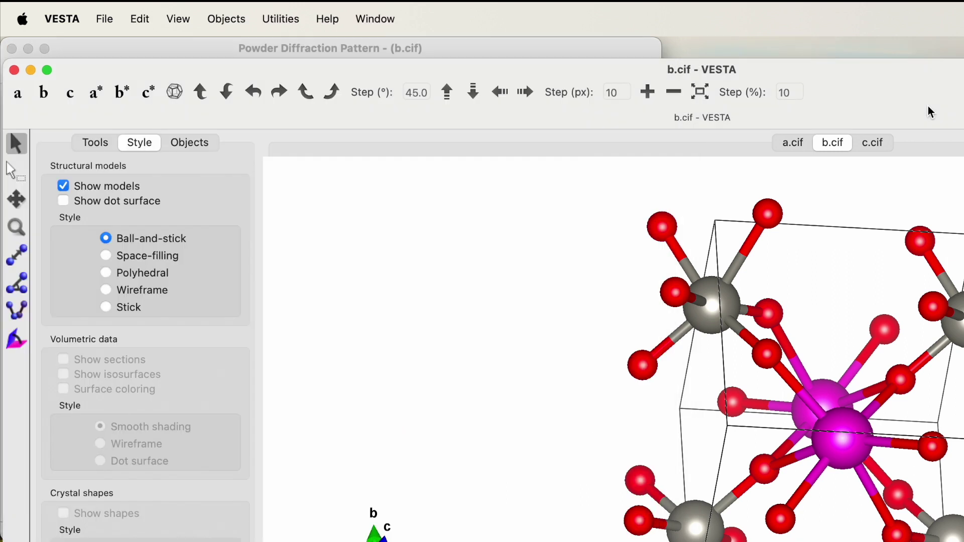
left_click(874, 151)
left_click(279, 19)
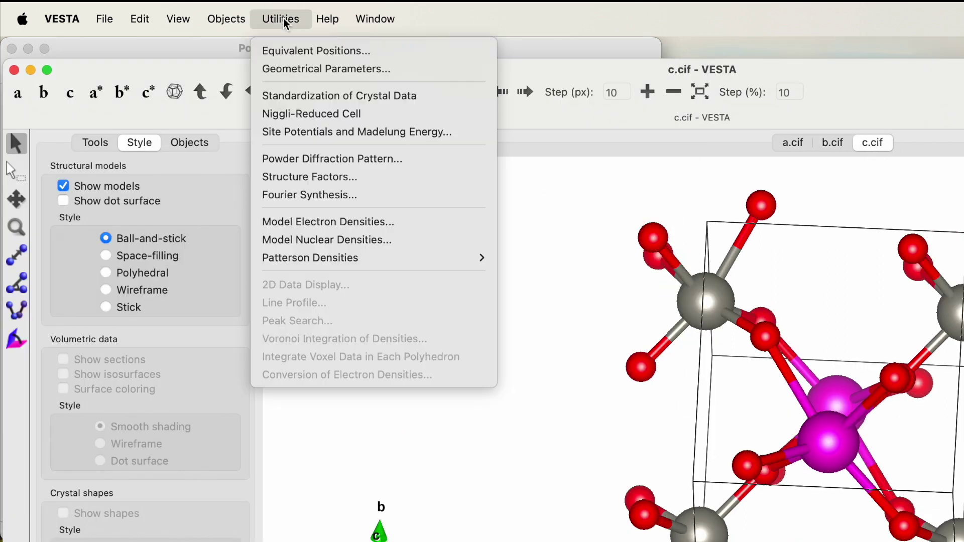
left_click(311, 158)
left_click(121, 96)
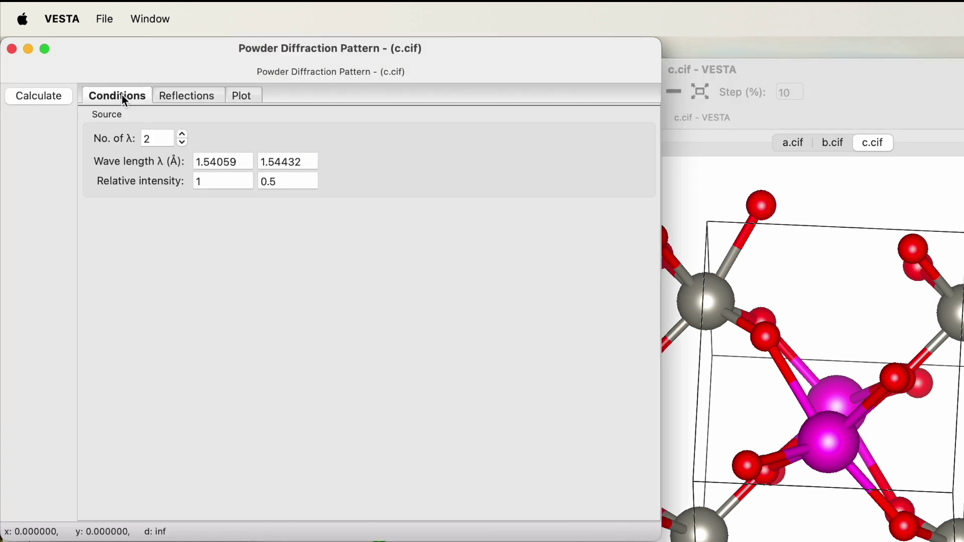
left_click(182, 143)
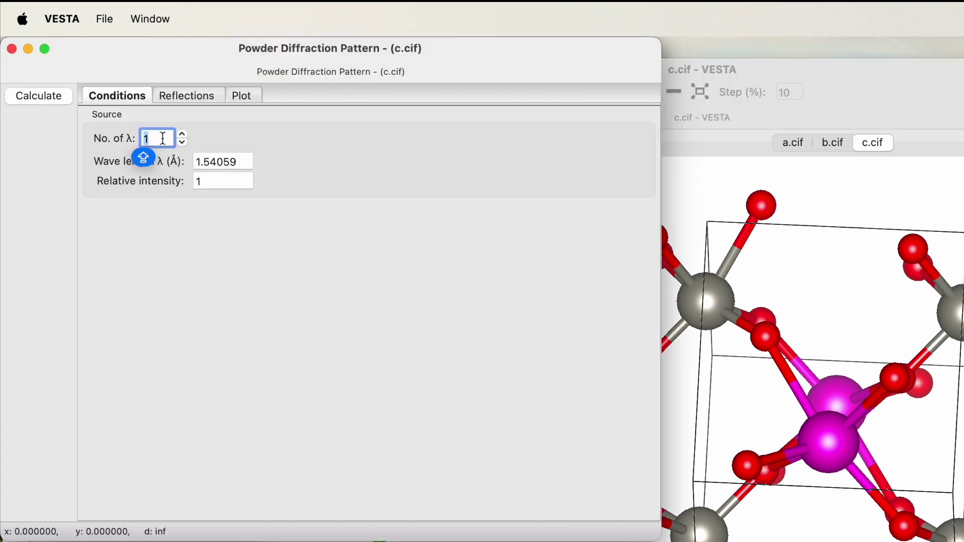
left_click(231, 163)
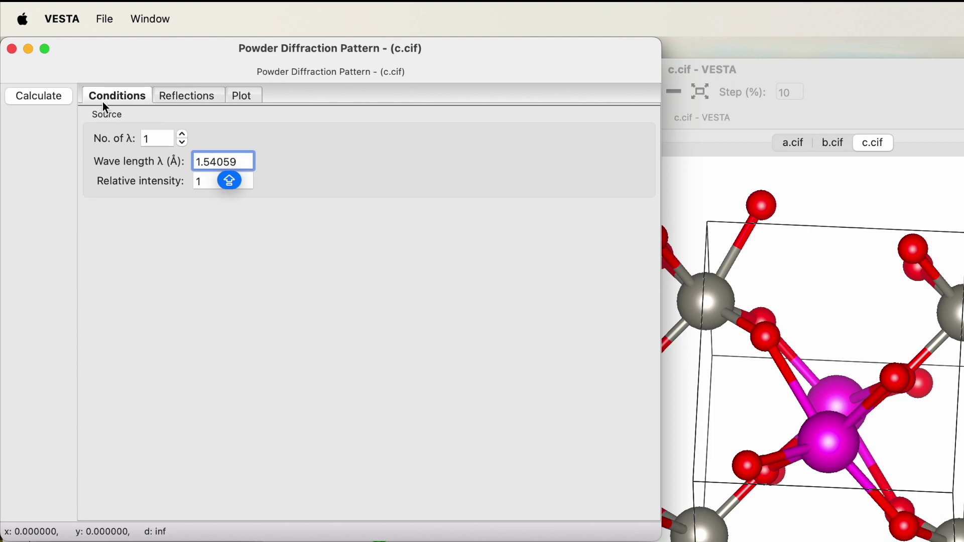
left_click(37, 92)
left_click(202, 95)
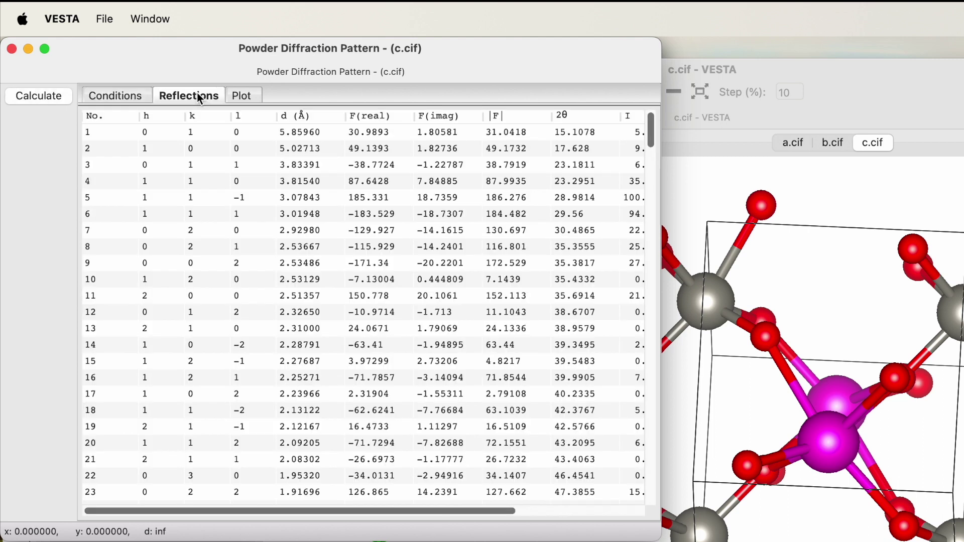
left_click(249, 95)
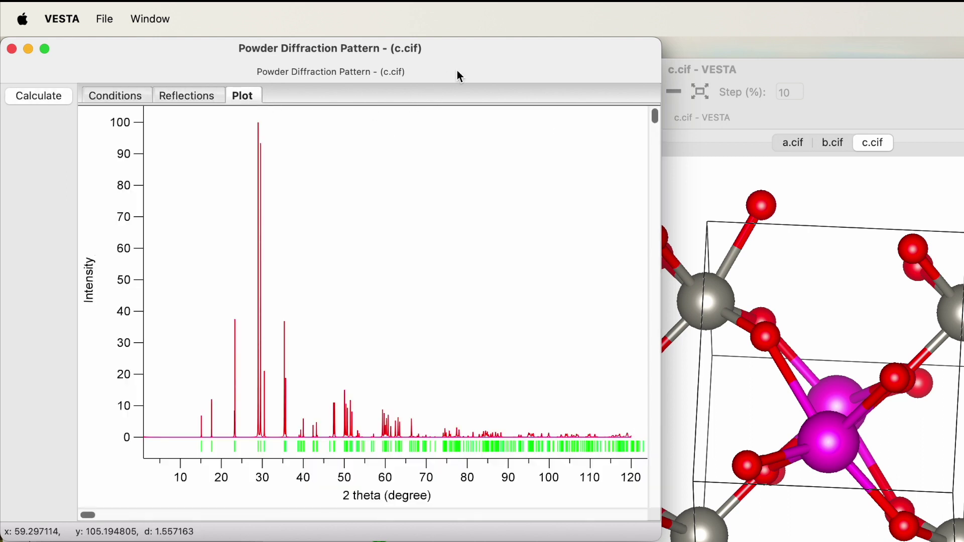
left_click_drag(457, 72, 963, 98)
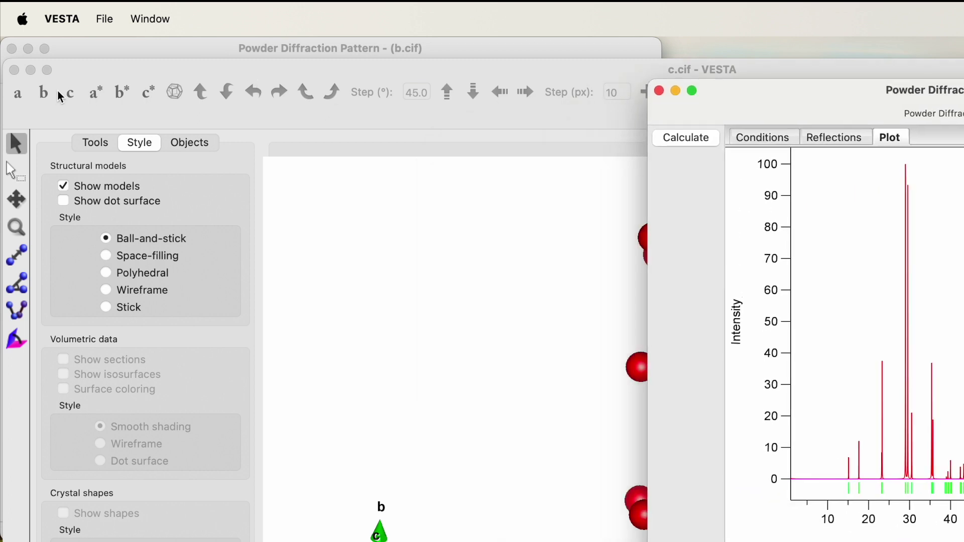
Minimize the main VESTA window and show the a.cif, c.cif and b.cif reflection lists.
left_click(30, 70)
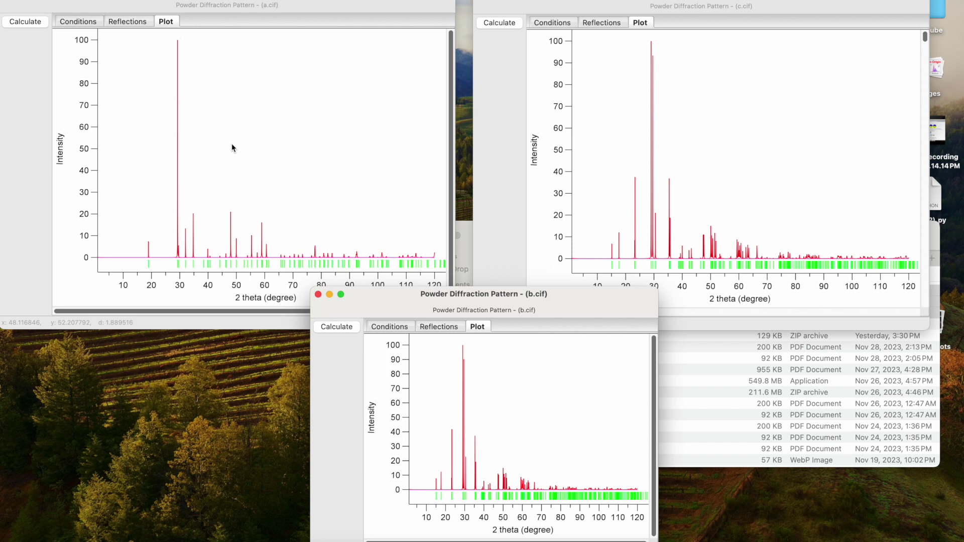
left_click(121, 23)
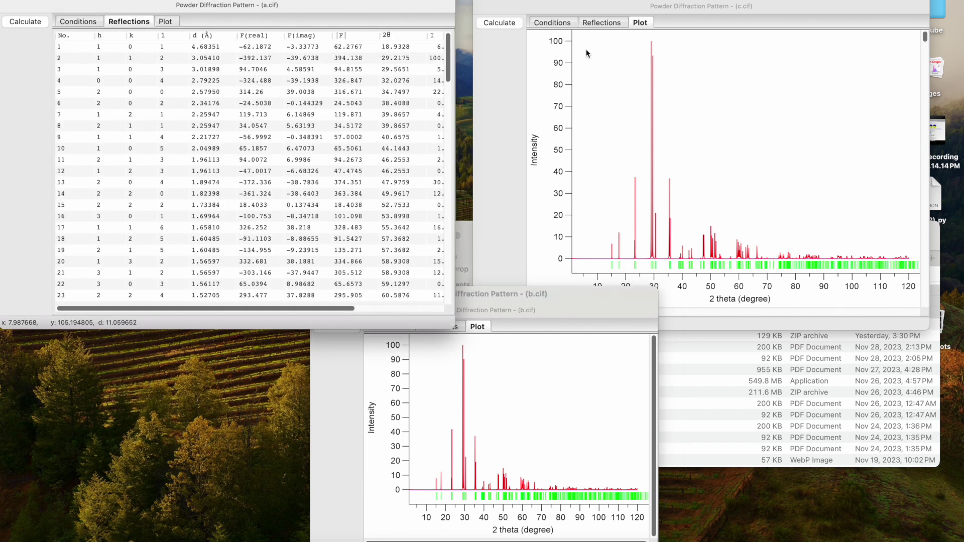
left_click(602, 23)
left_click(467, 342)
left_click(440, 327)
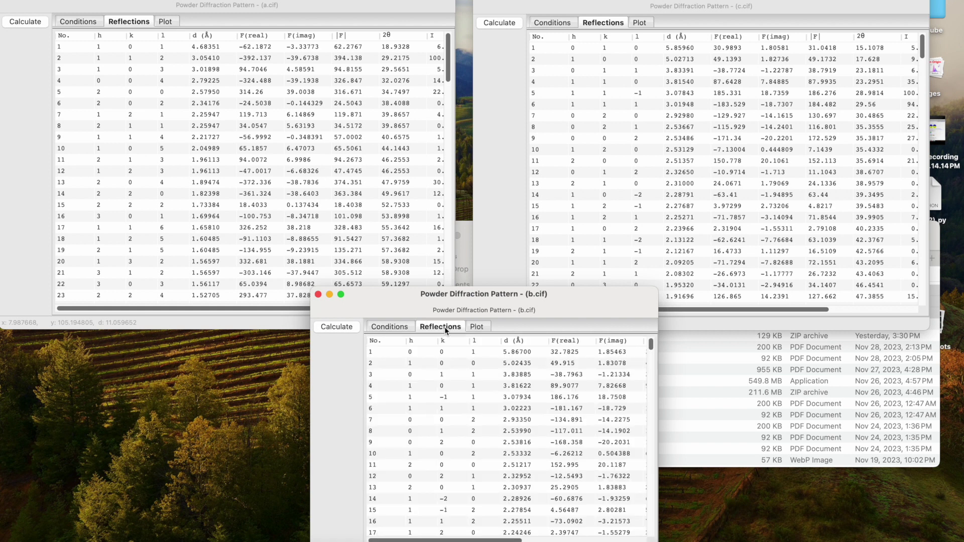
Switch all three pattern windows back to their diffraction plots for side-by-side comparison.
left_click(165, 21)
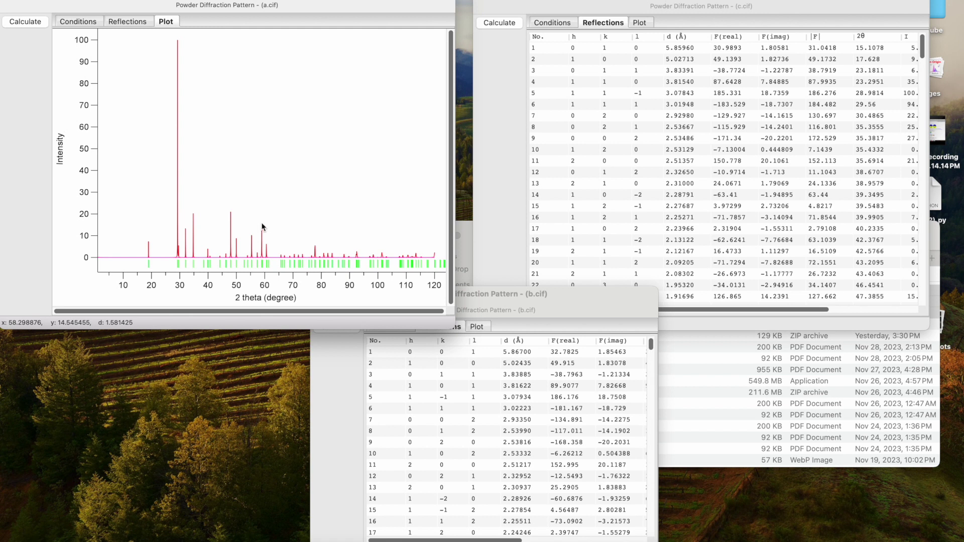
left_click(639, 23)
left_click(531, 408)
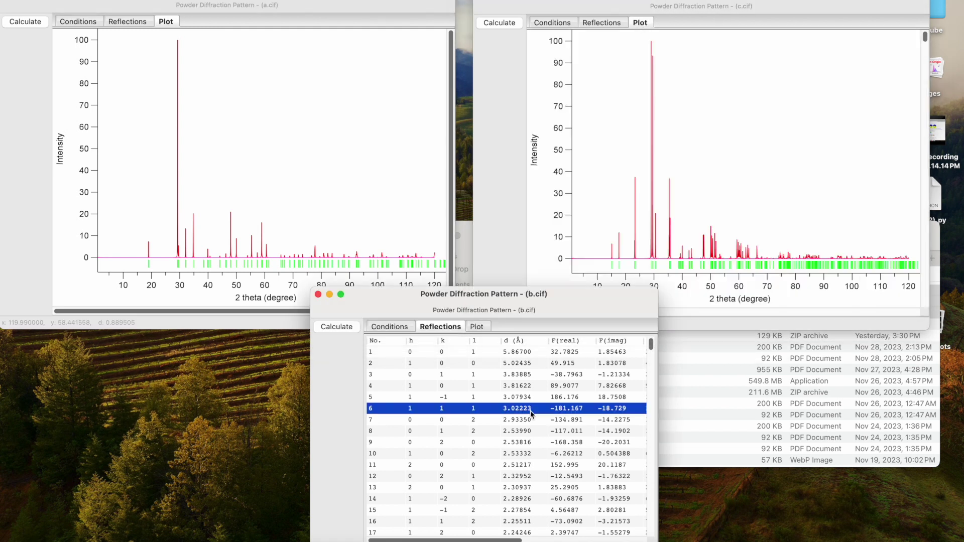
left_click(477, 327)
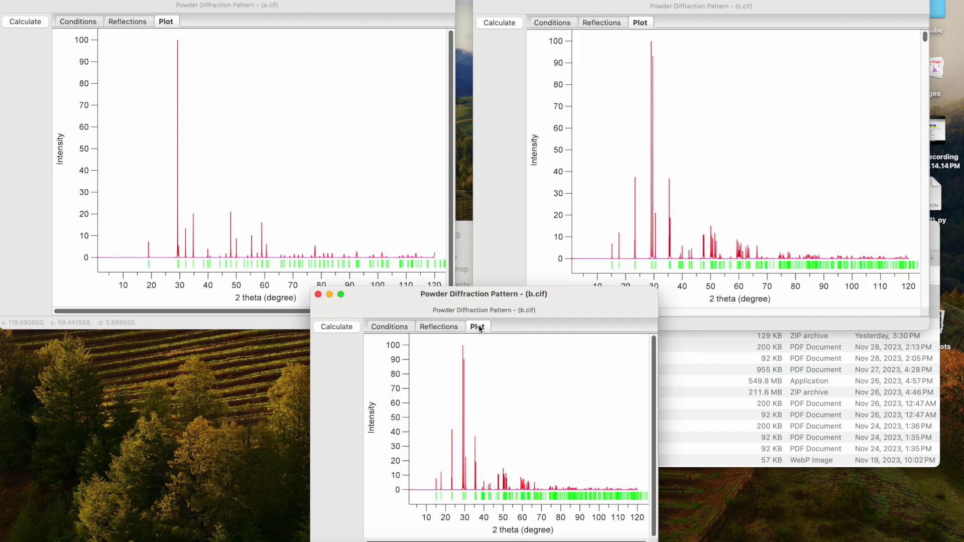